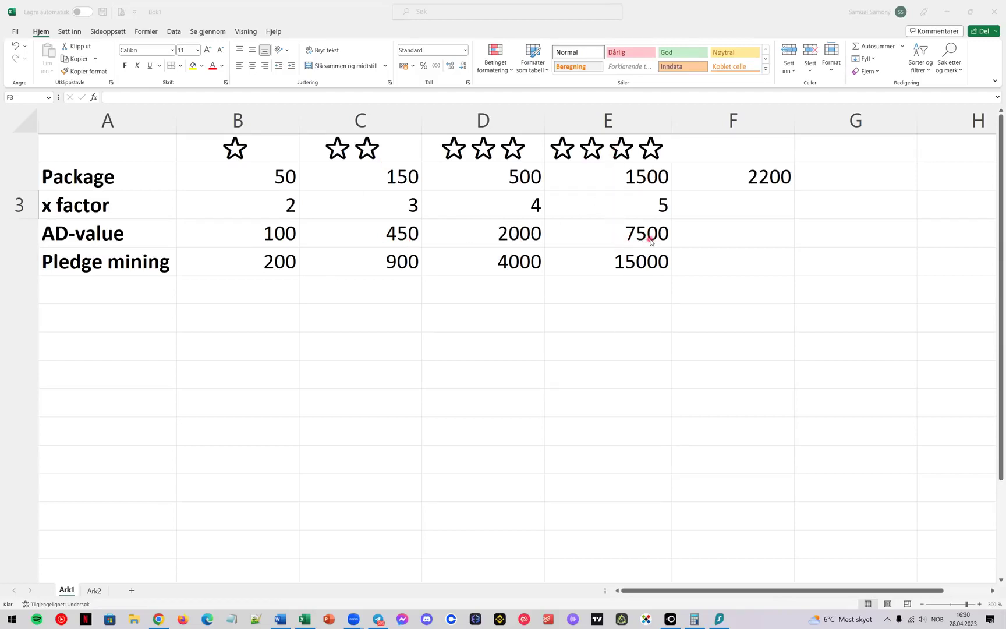
Step: Copy the F2 total formula into F4 and F5, giving 10050 and 20100
click(743, 177)
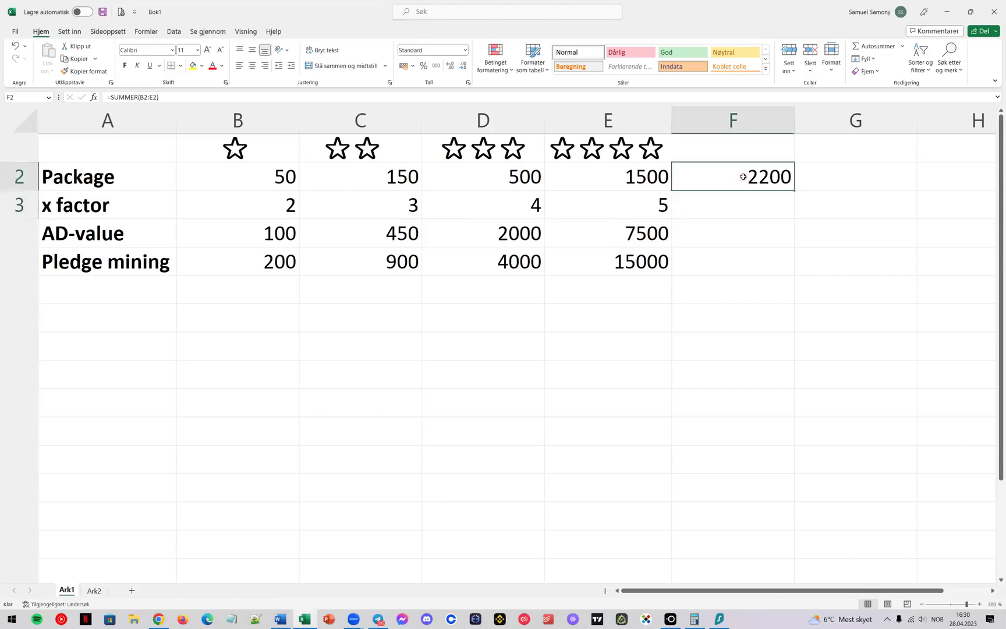
key(ctrl+c)
key(Down)
key(Down)
key(ctrl+v)
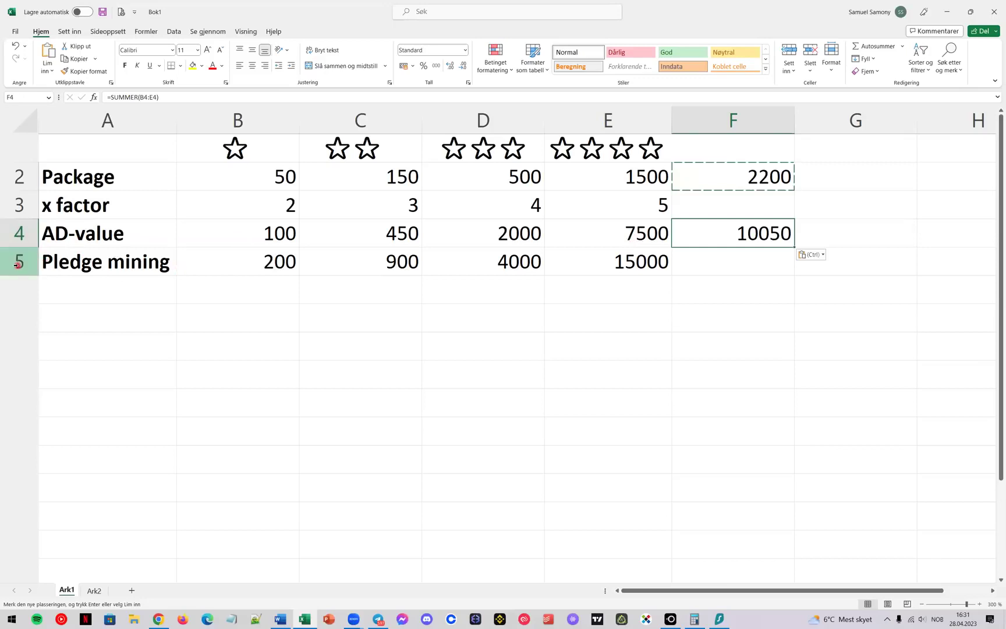
click(736, 263)
key(ctrl+v)
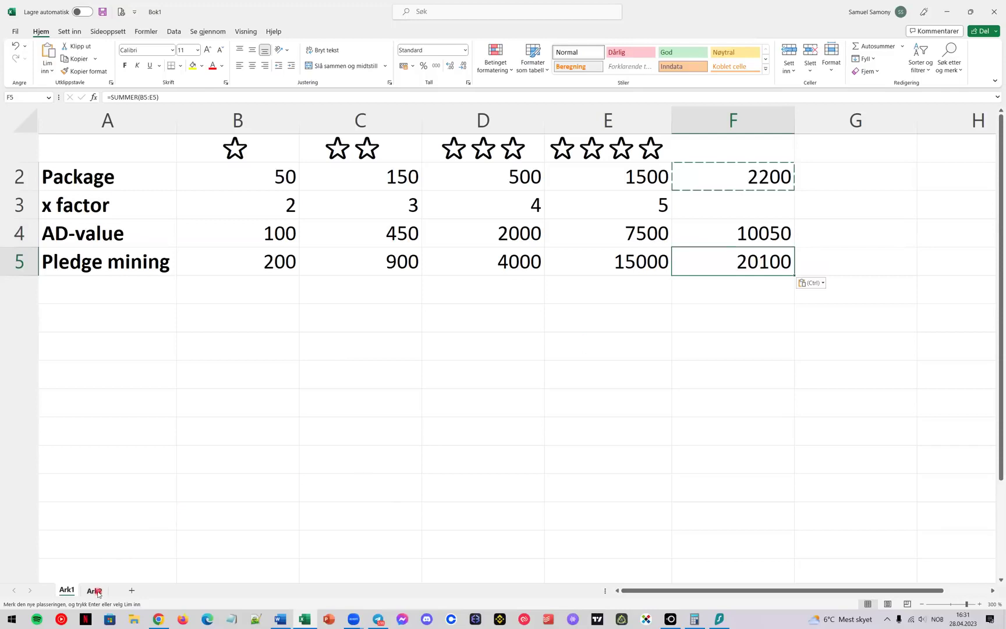
Step: Switch to the Ark2 sheet and select the starting balance in C3
click(94, 591)
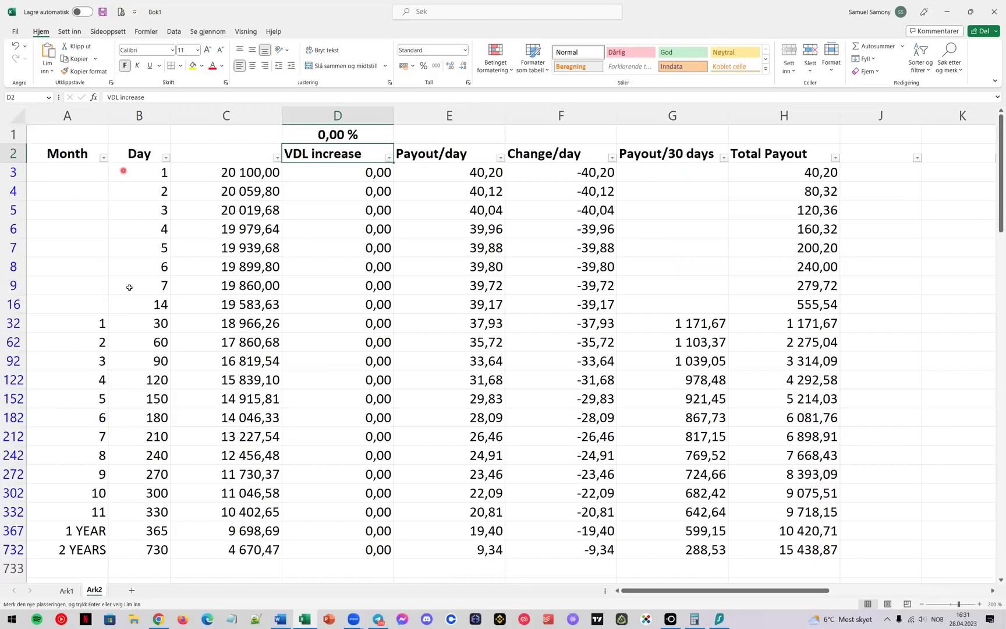
click(246, 175)
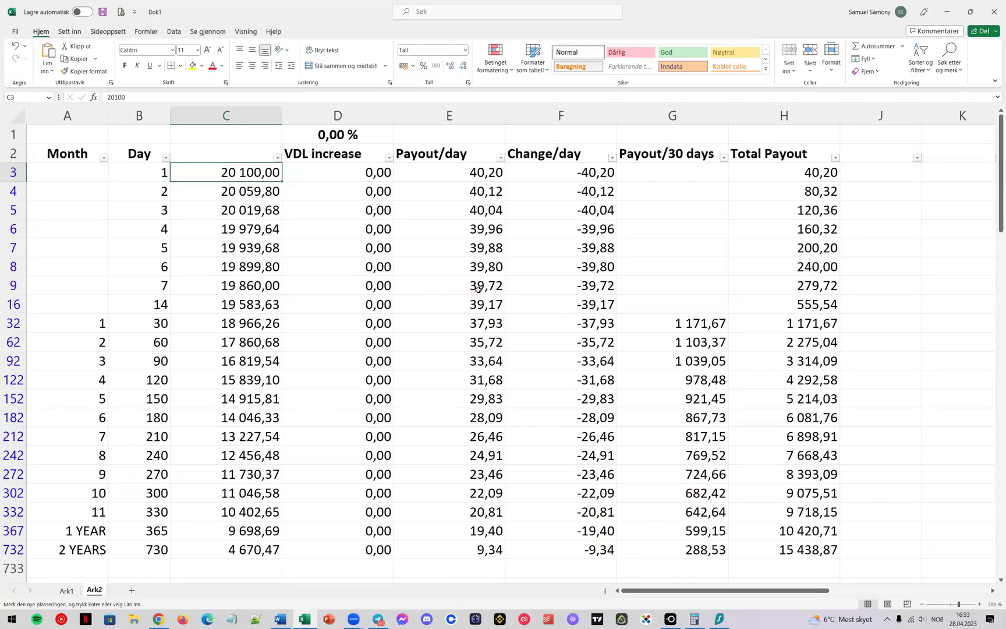
Step: Review running totals in H9, H16, H32 and 30-day payout sums in G32, G62, G92
click(795, 290)
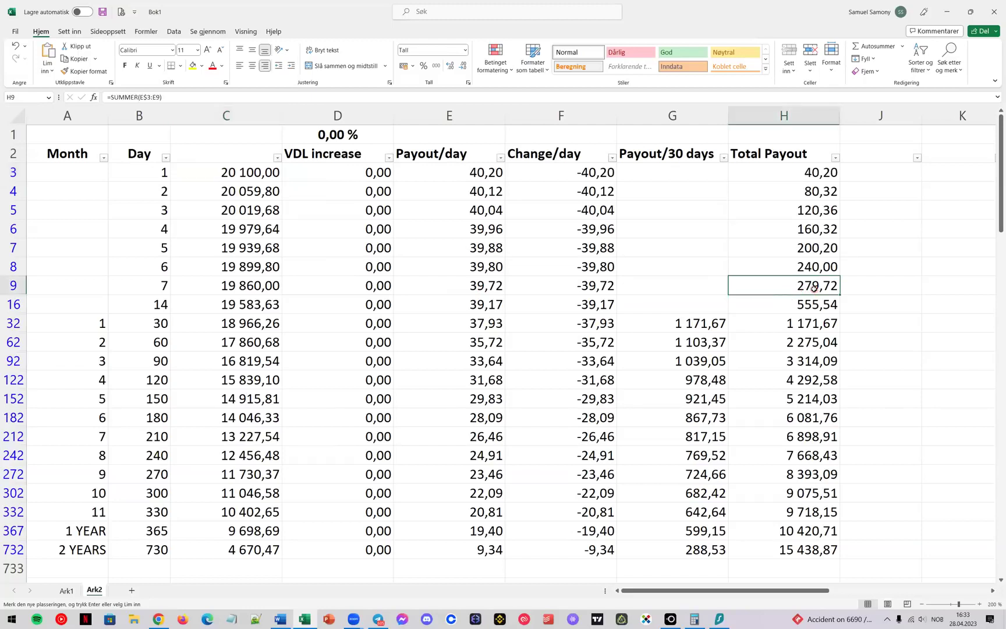
click(790, 306)
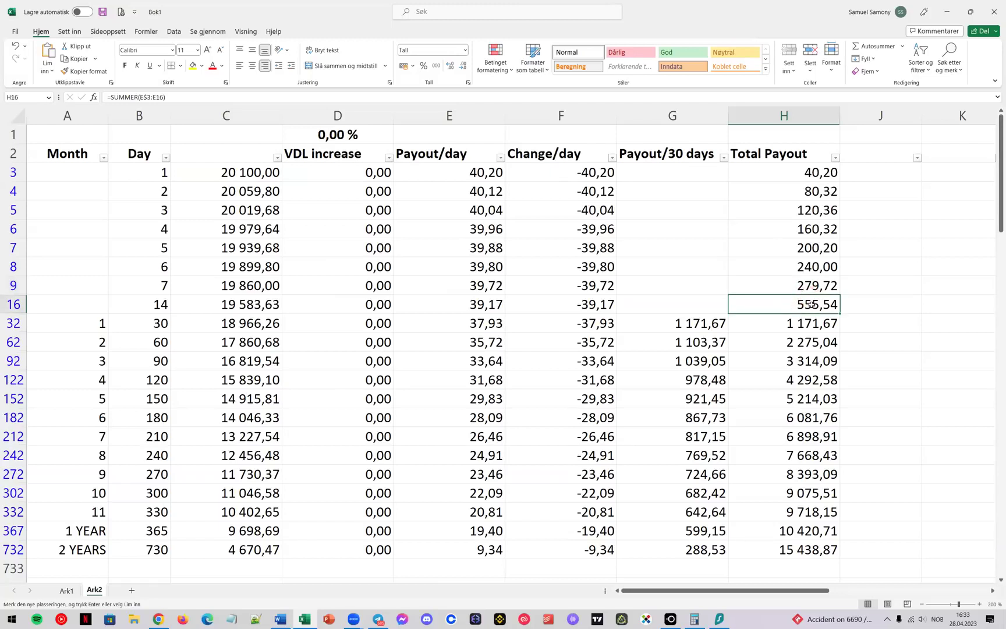
click(772, 327)
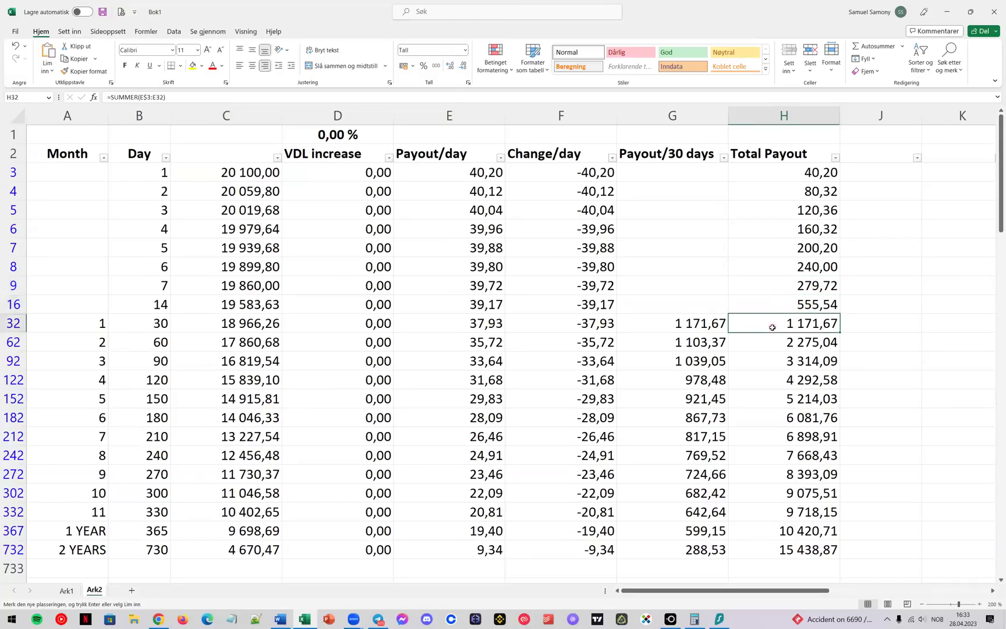
click(772, 325)
click(697, 325)
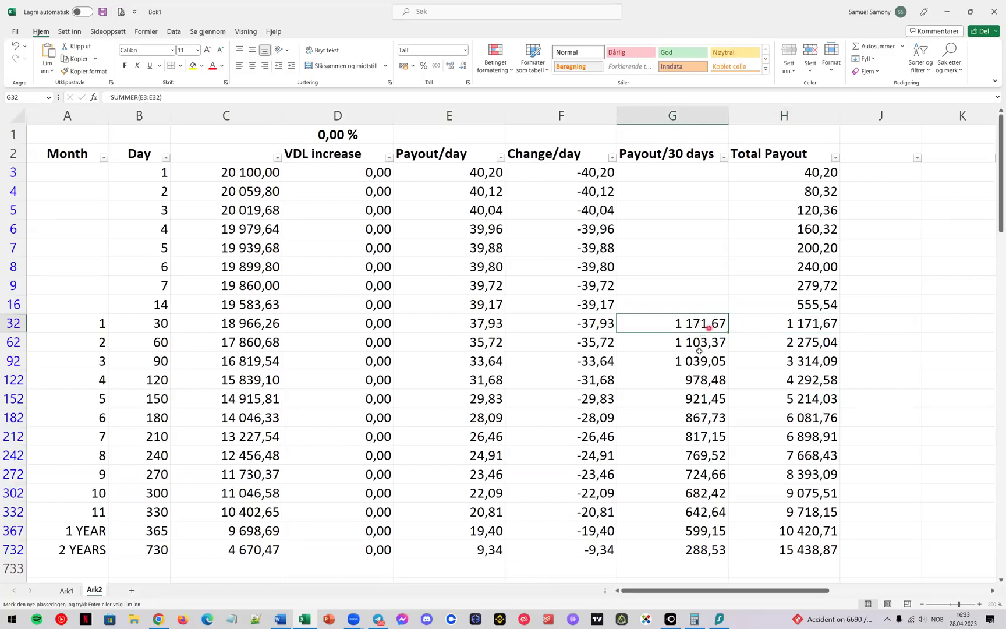
click(701, 346)
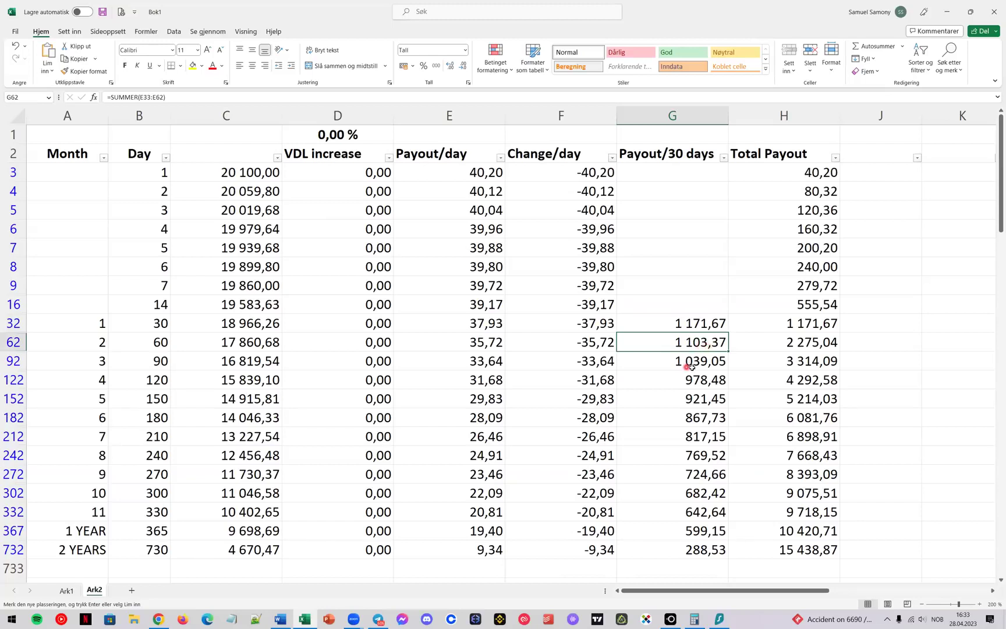
click(699, 364)
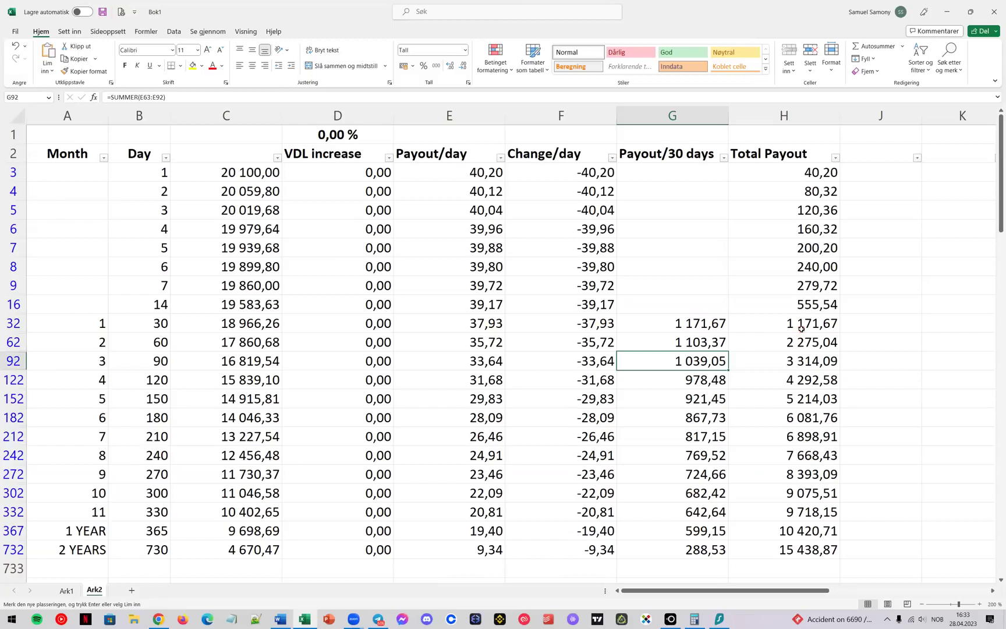
click(68, 592)
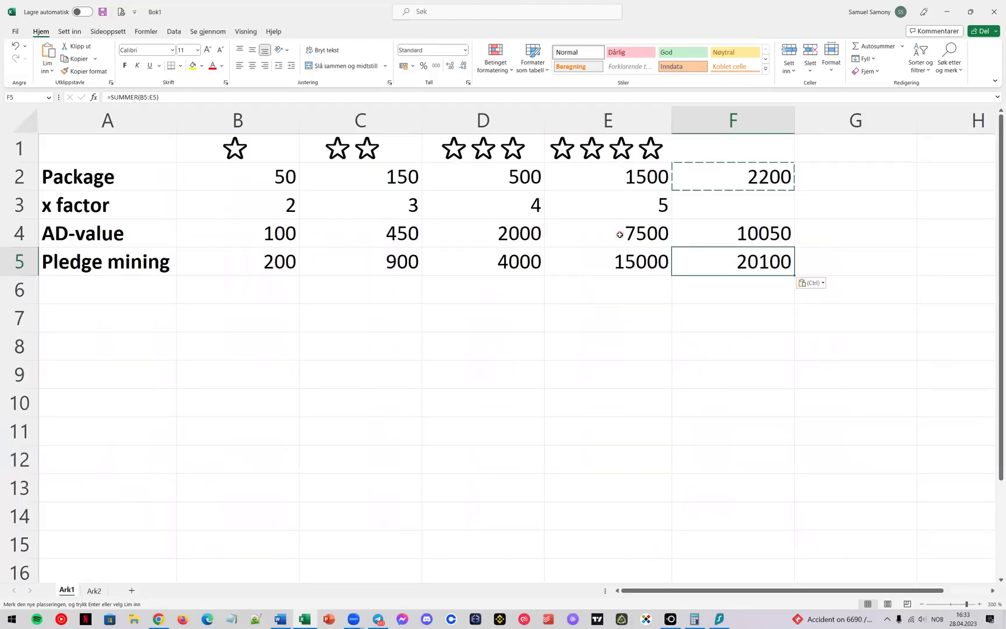
click(737, 233)
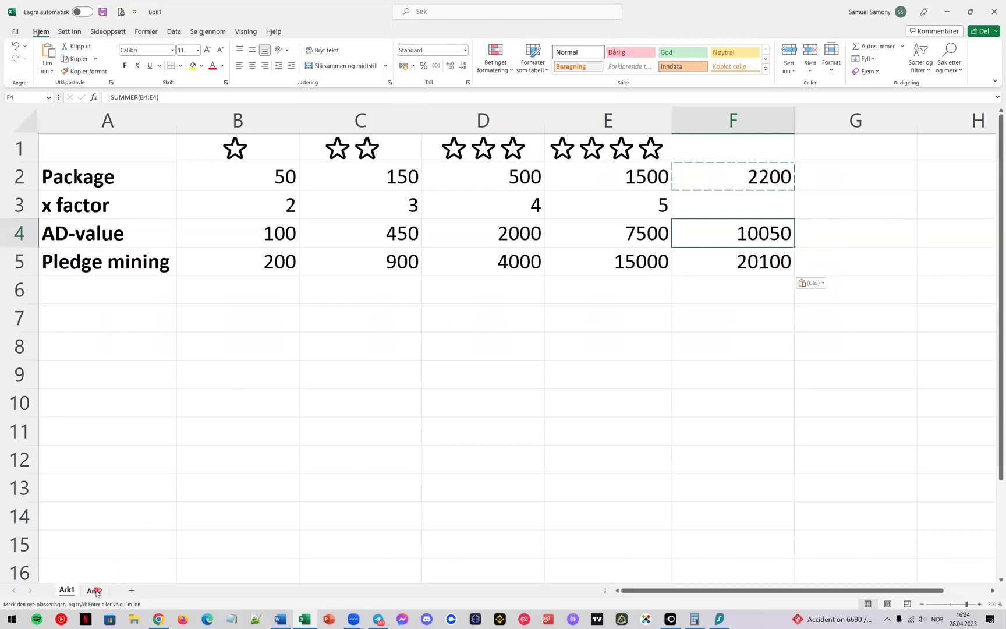
click(96, 591)
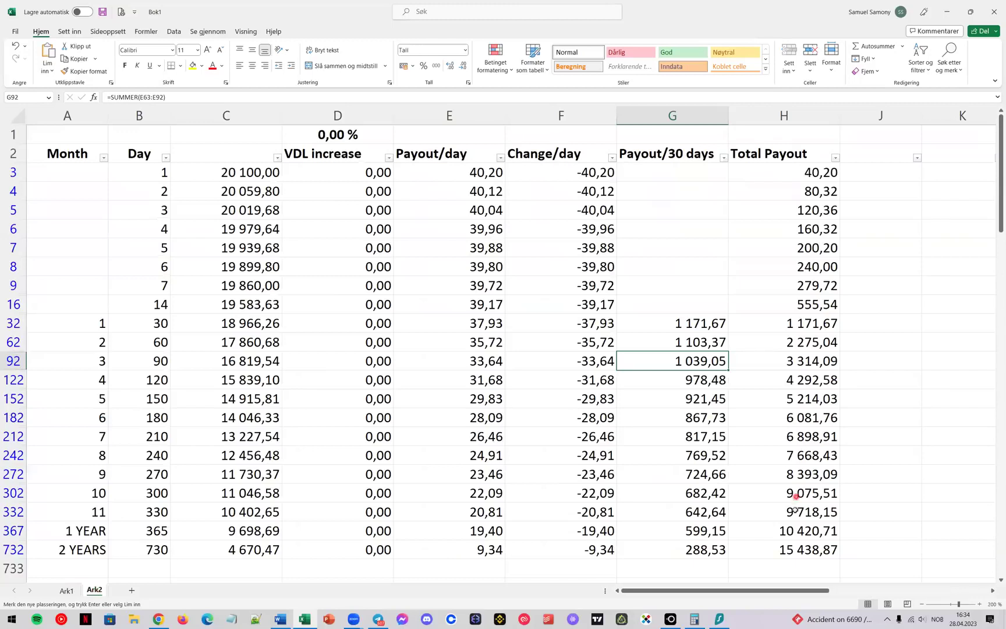
click(784, 532)
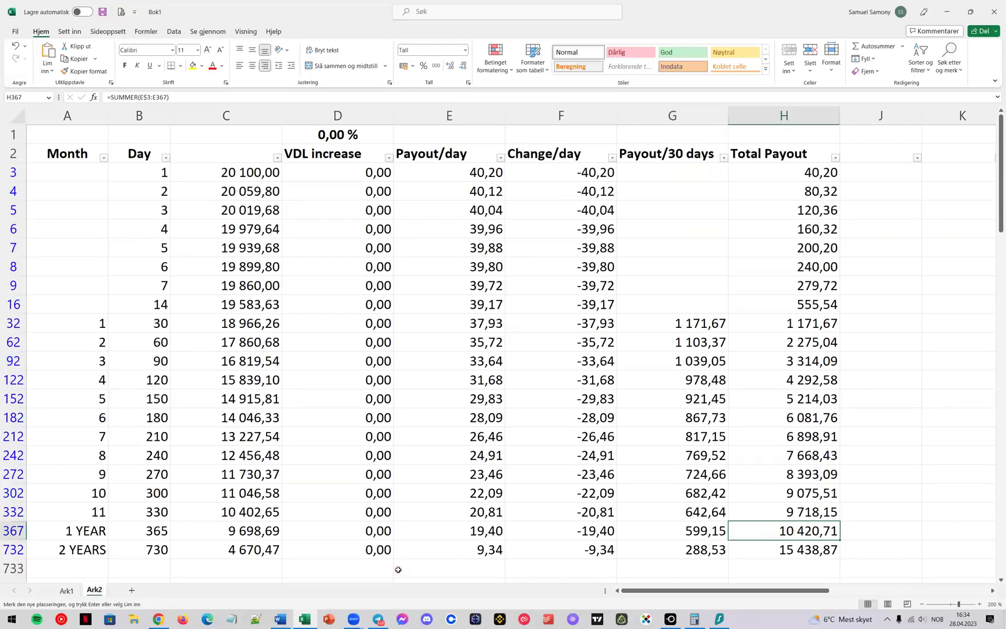
click(232, 531)
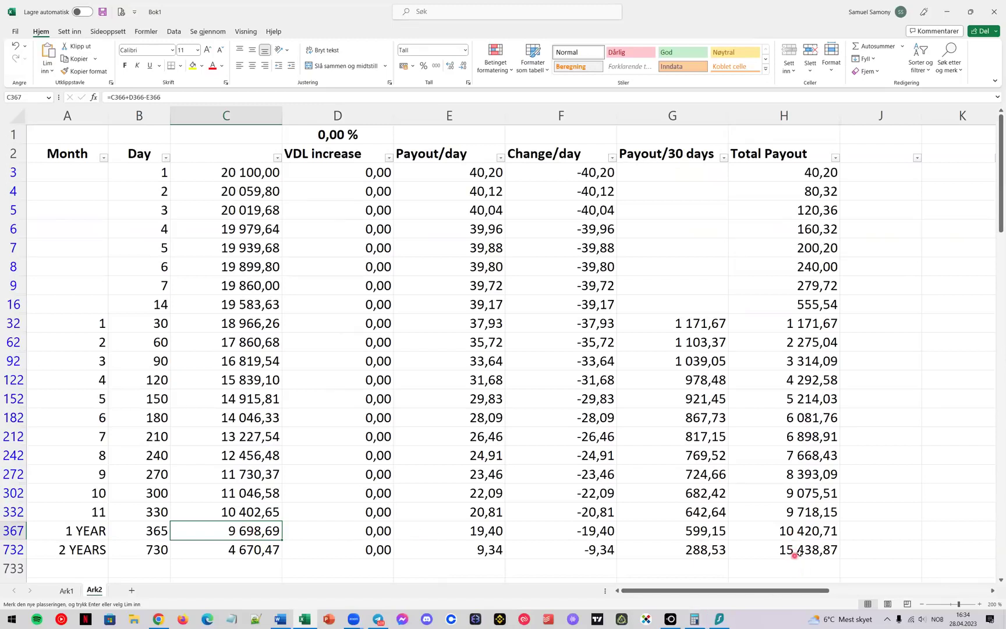
click(786, 551)
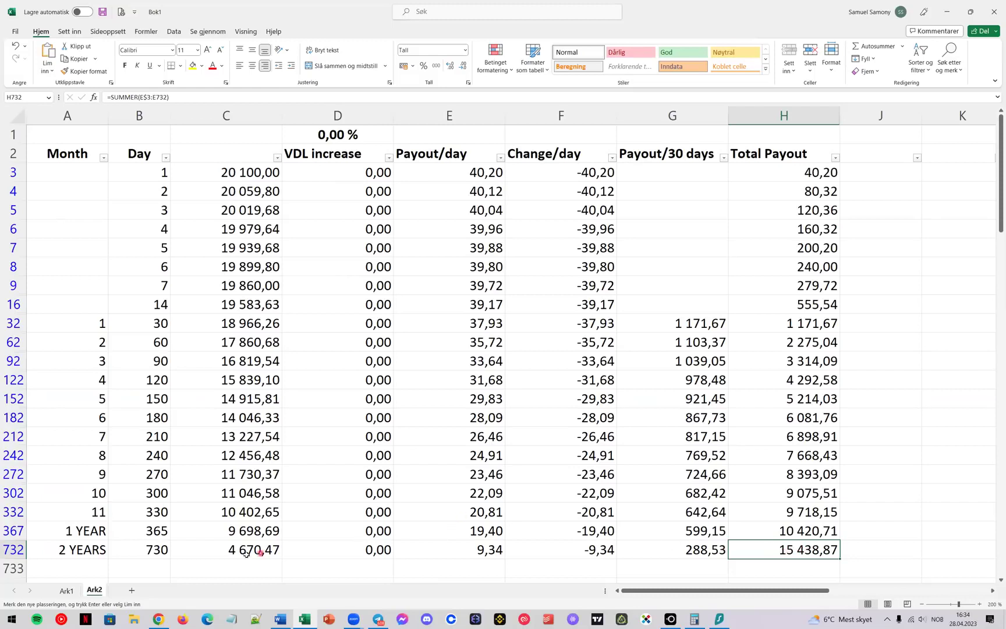
click(244, 553)
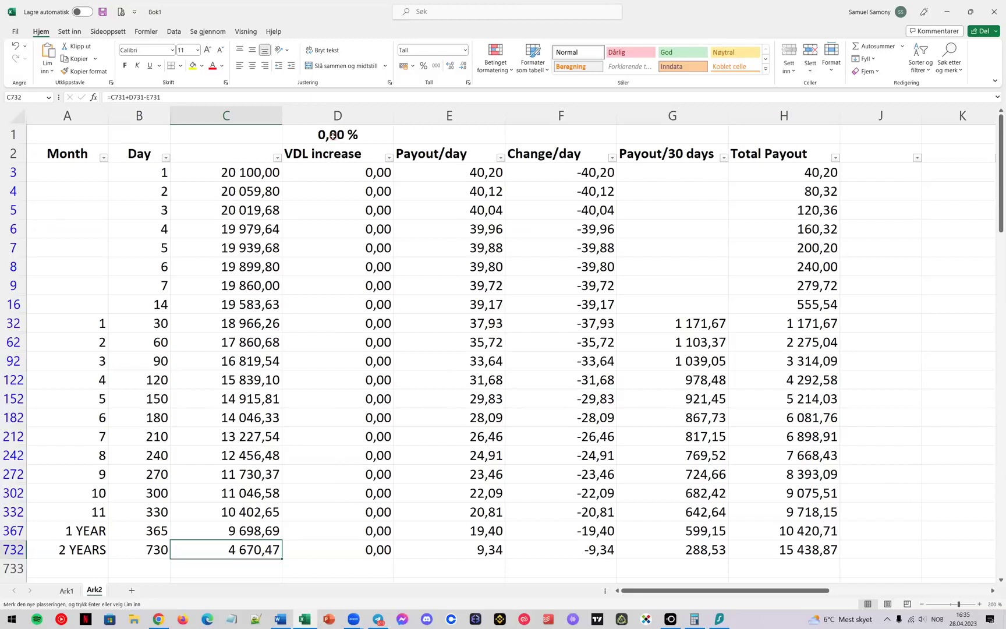
Step: Enter 0,2 in D1, then check the balance and the 9-month, 1-year and 2-year totals
click(333, 135)
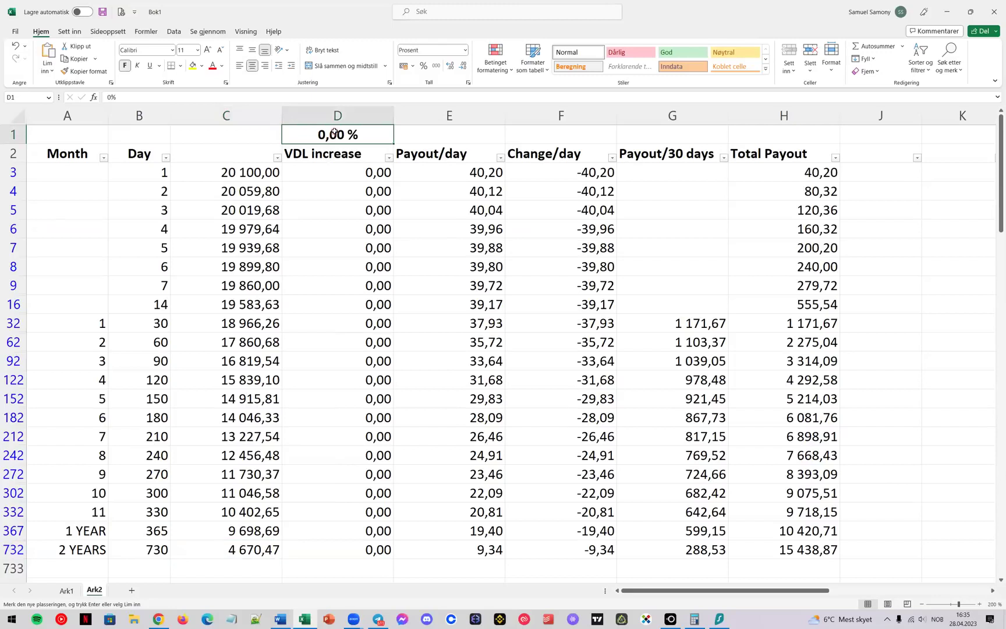
text(0,2)
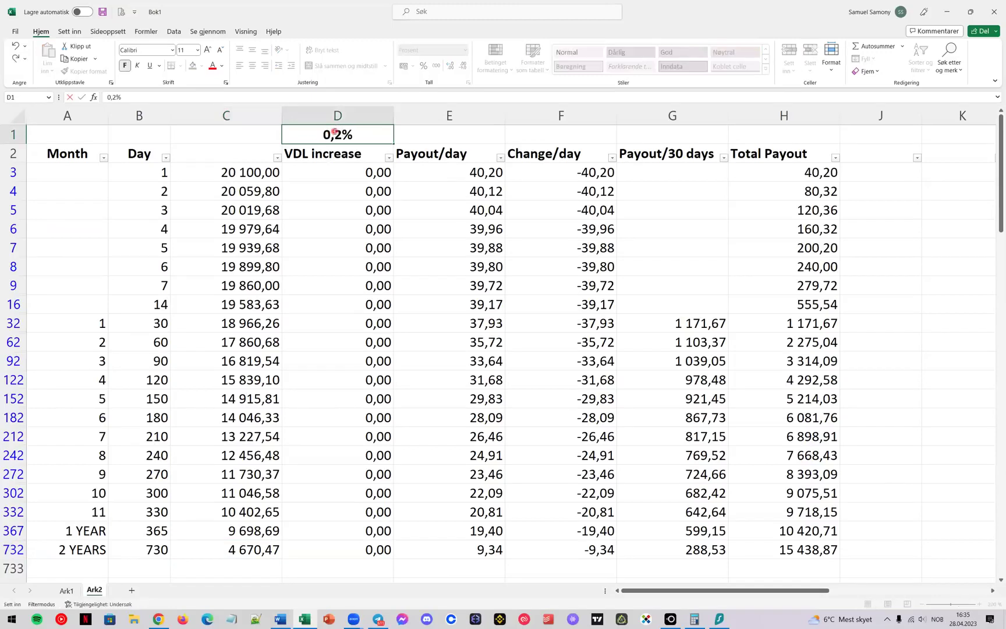
key(Return)
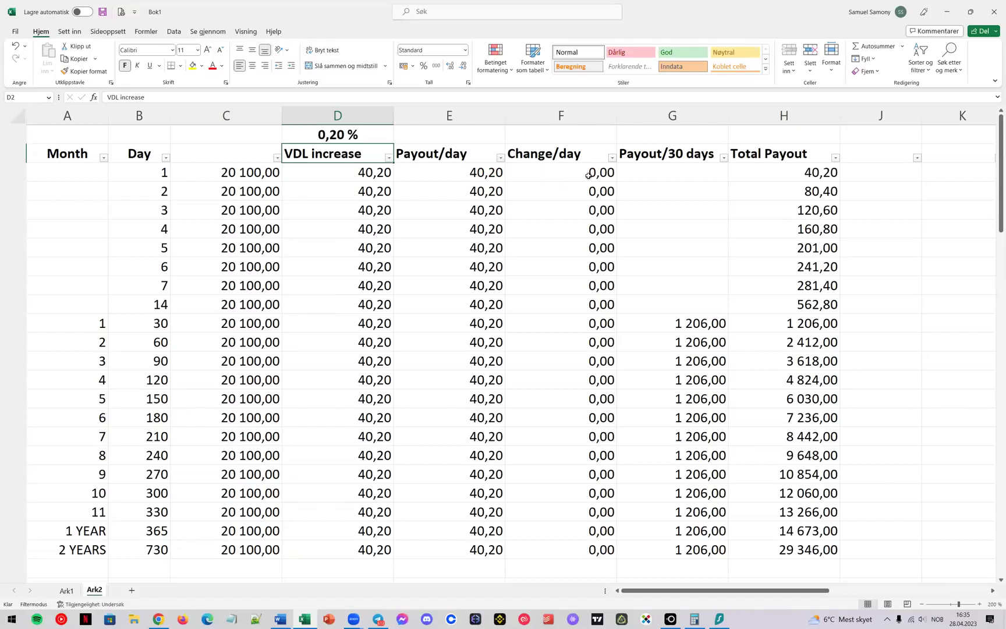
click(247, 174)
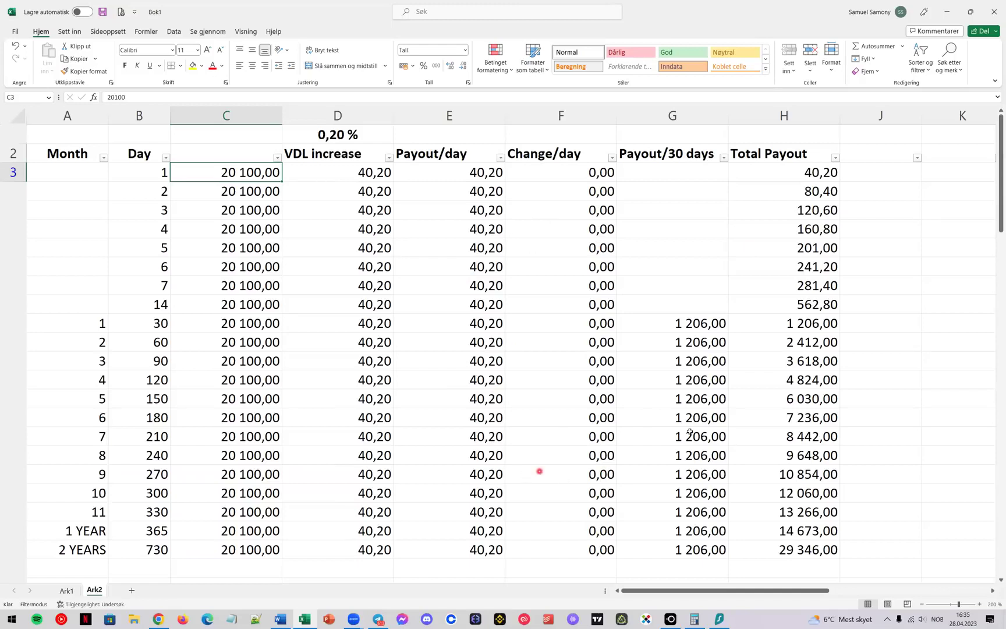
click(783, 475)
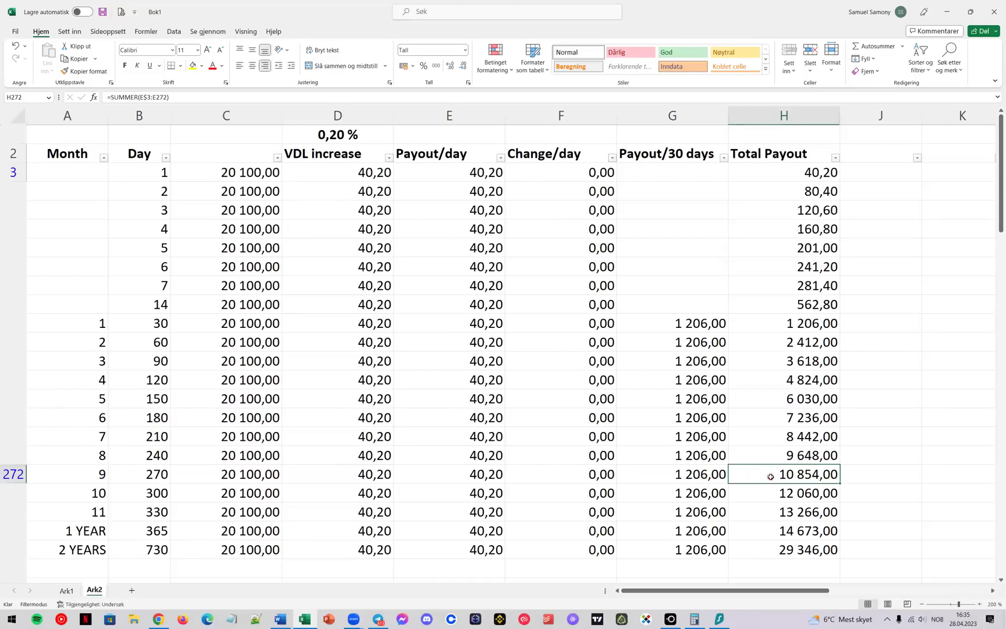
click(763, 533)
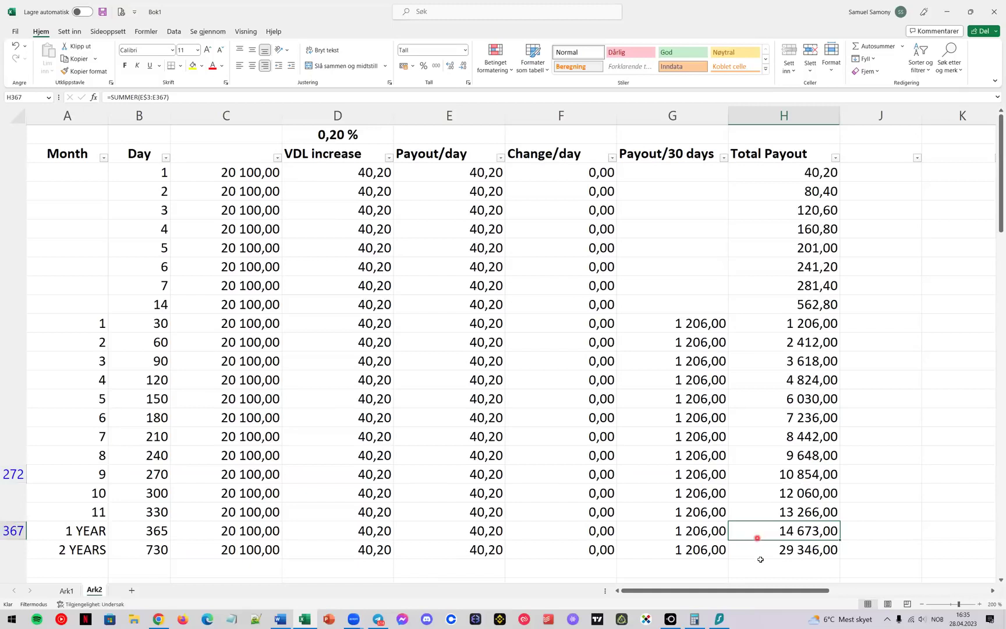
click(765, 549)
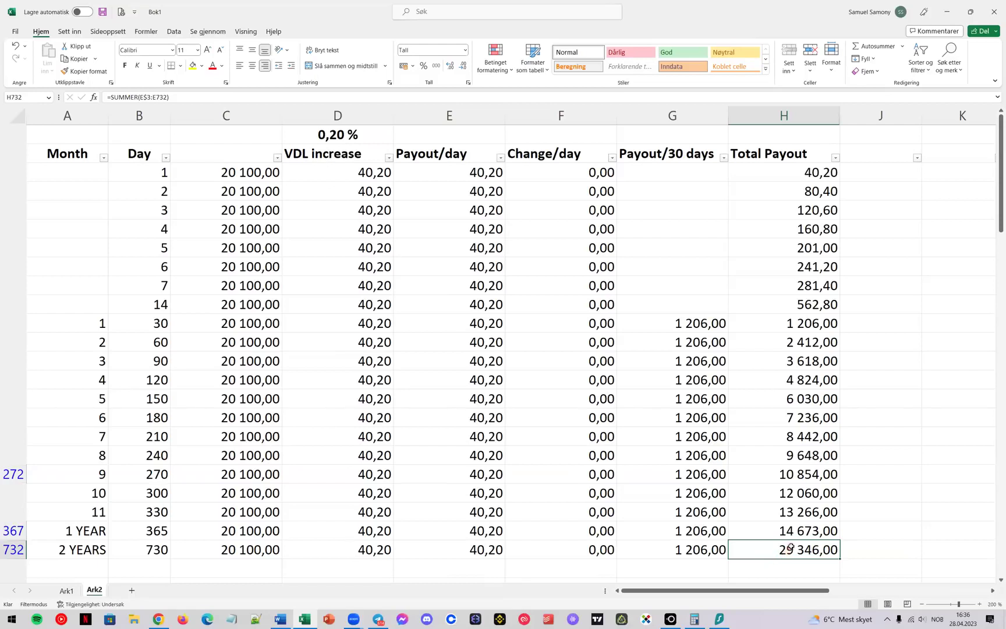
Step: Enter 0,5 in D1 for a 0,50 % VDL increase
click(328, 135)
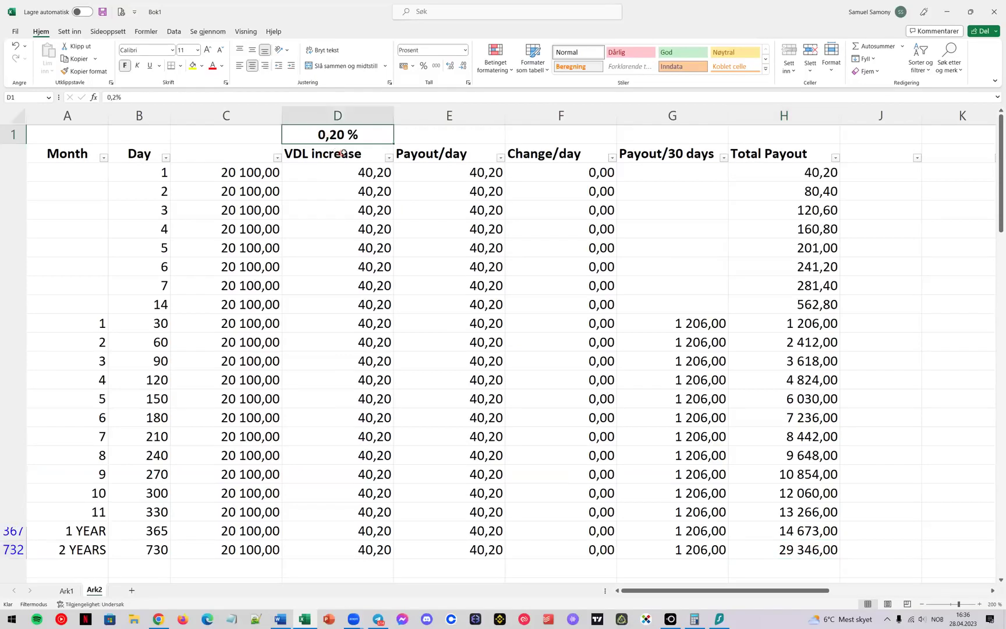
text(0,5)
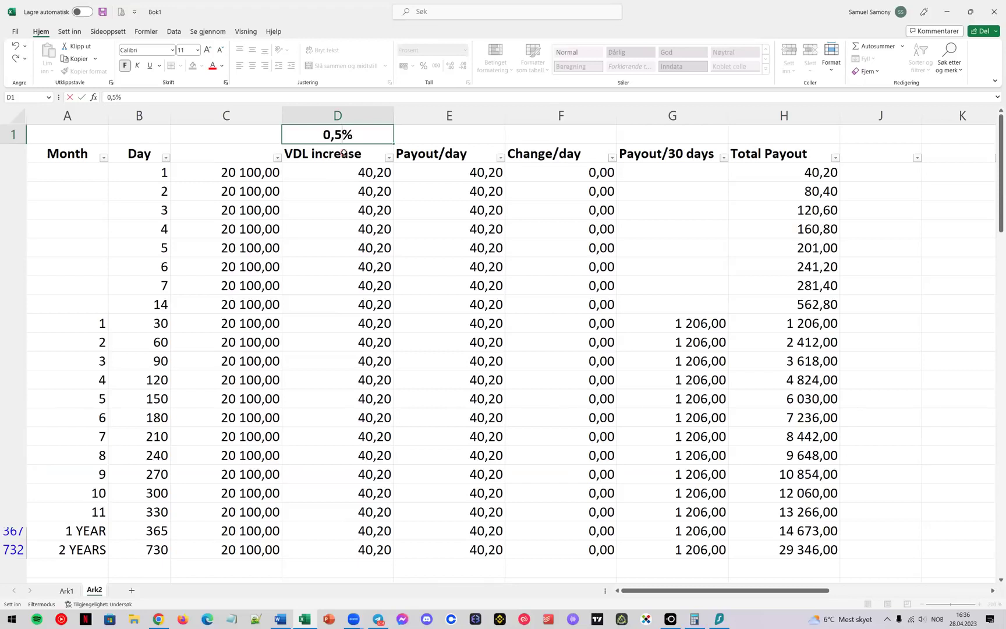
key(Return)
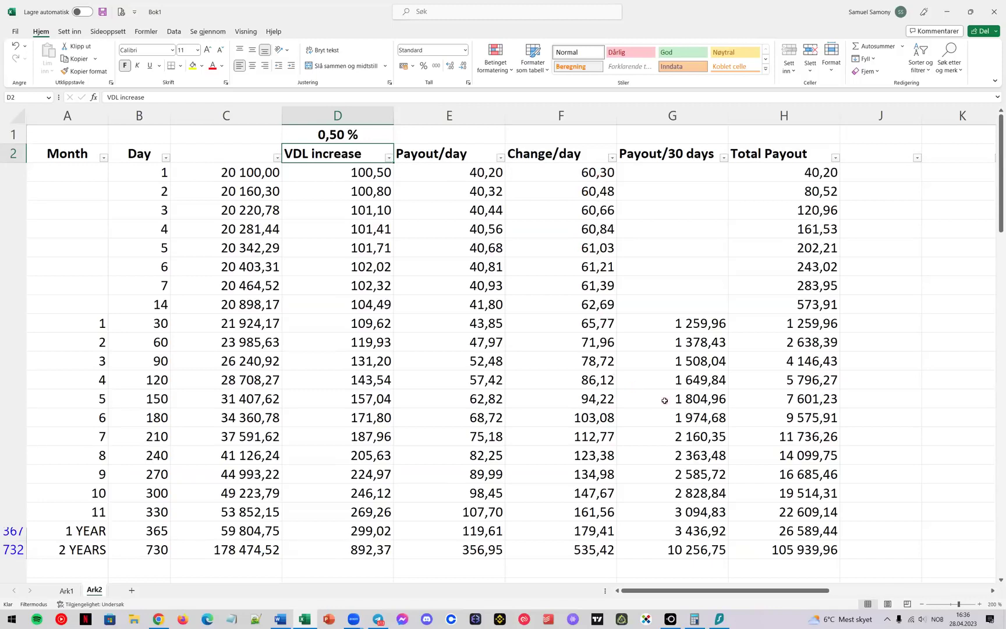
click(796, 416)
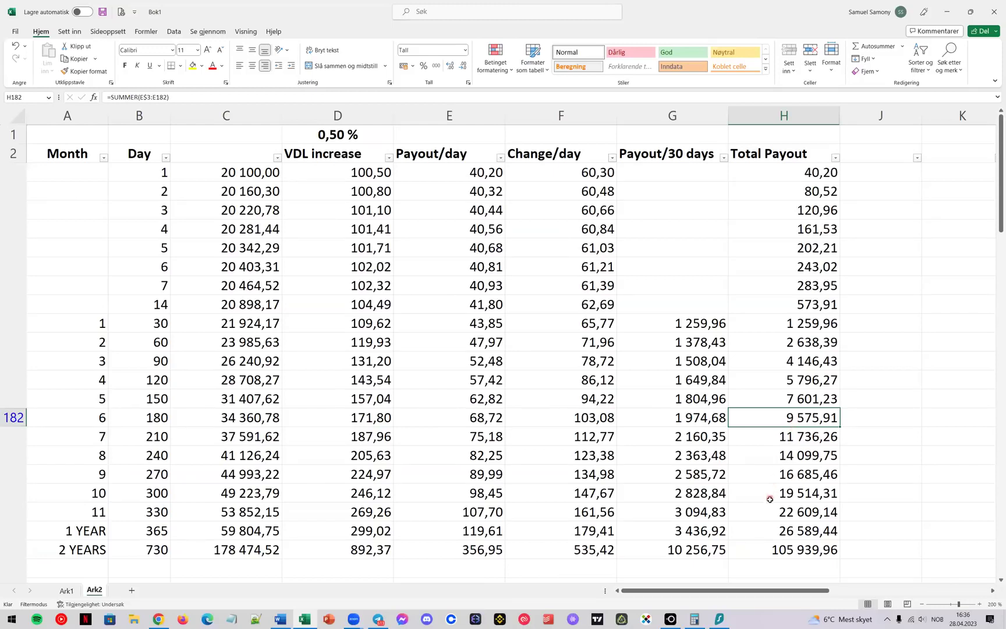
click(769, 530)
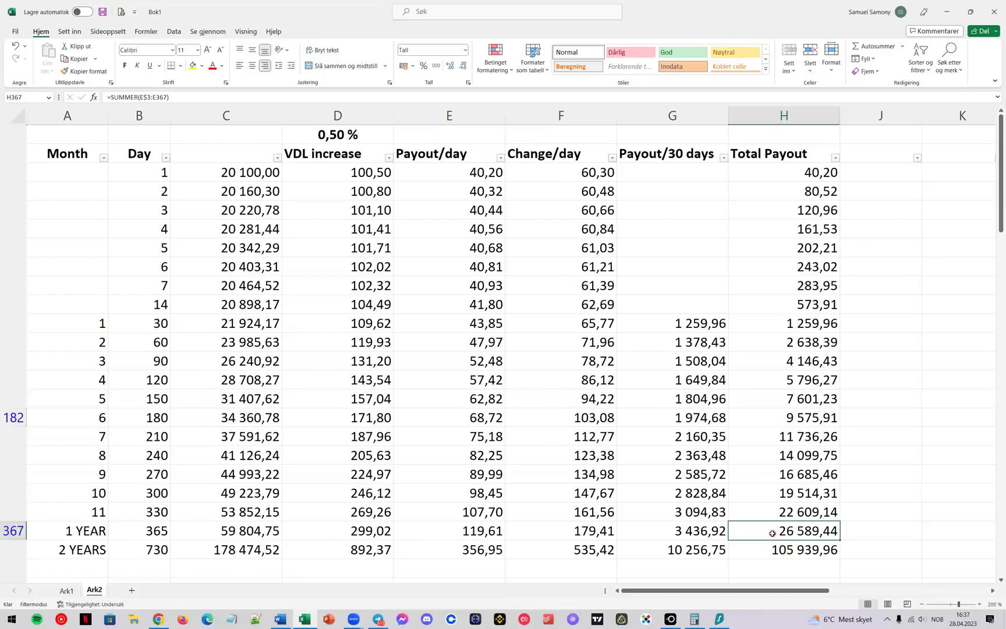
click(764, 550)
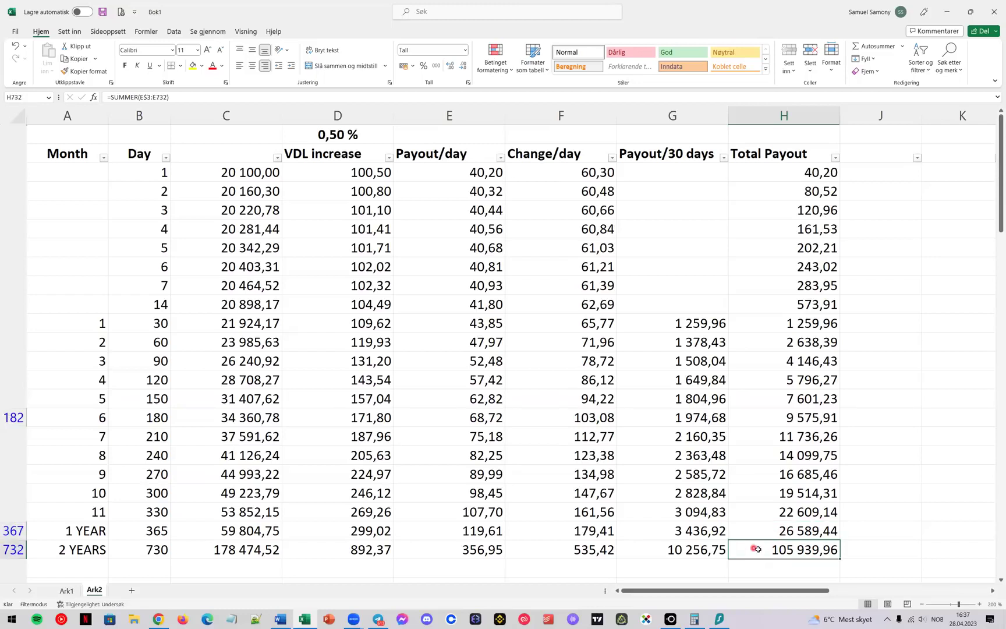